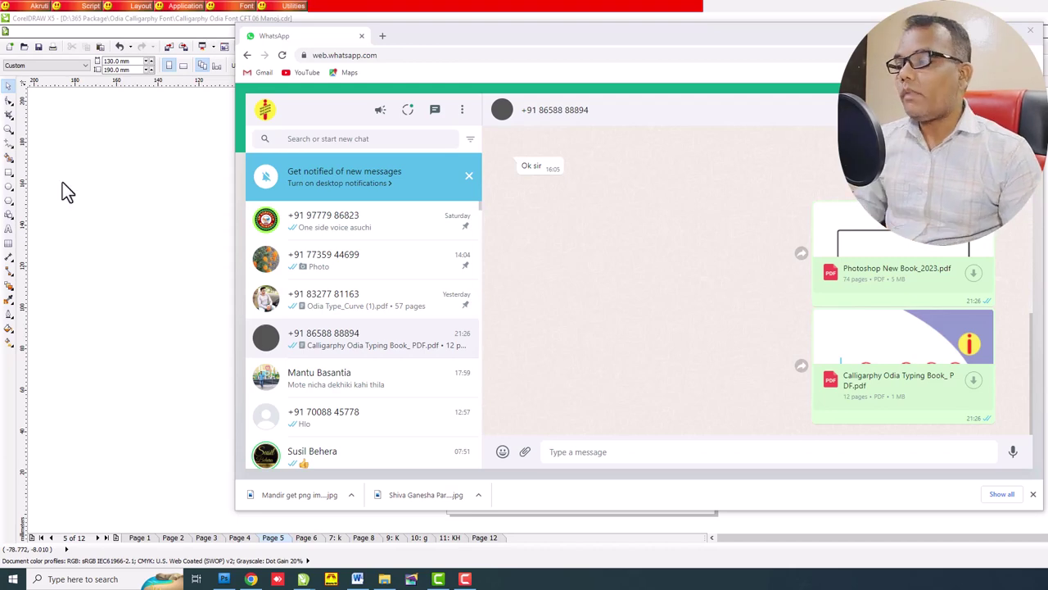
# Bring Chrome back in front of CorelDRAW and open a new Google tab.
pyautogui.click(176, 265)
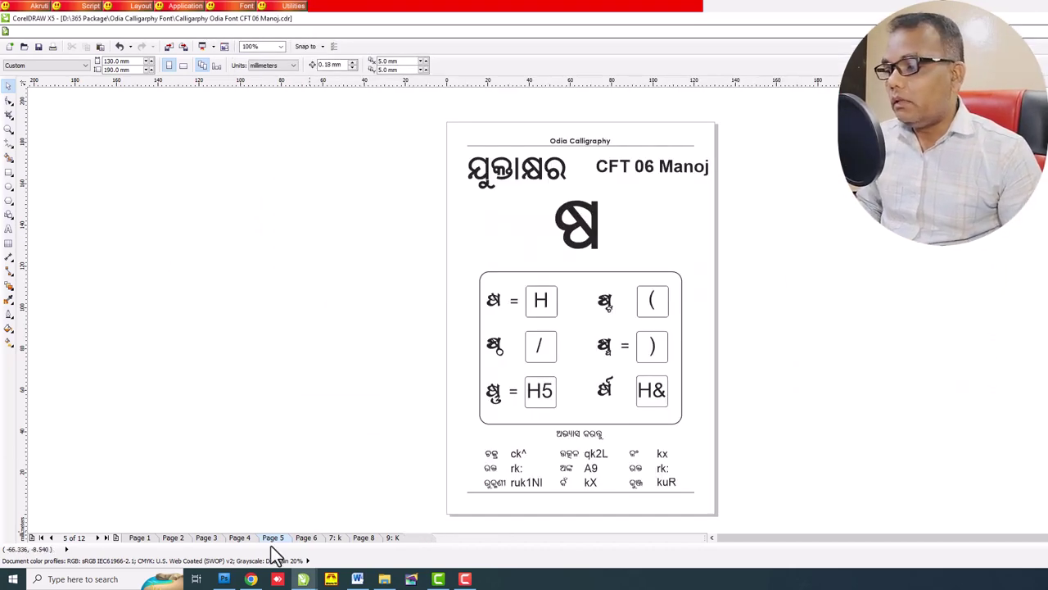
pyautogui.click(251, 579)
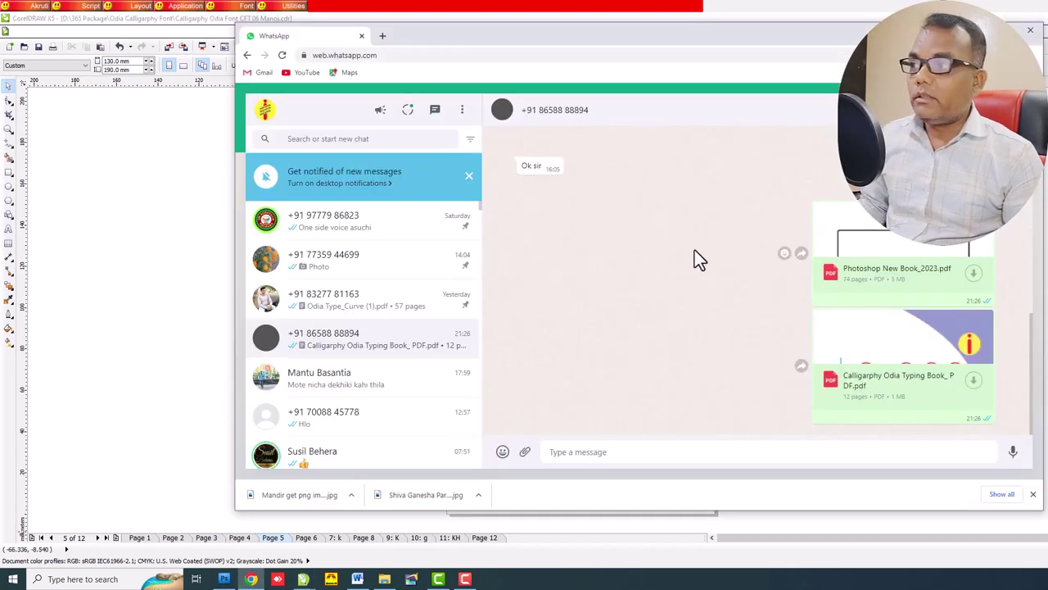
pyautogui.click(387, 36)
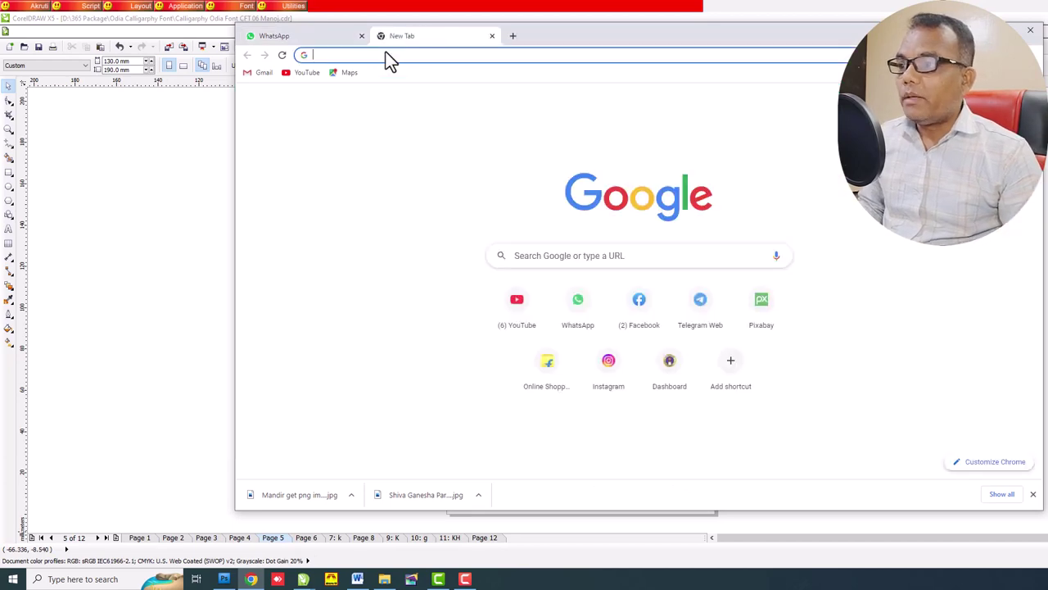
# Search YouTube for 'i can publication' and open the Marriage Card Design in PageMaker video.
pyautogui.click(518, 302)
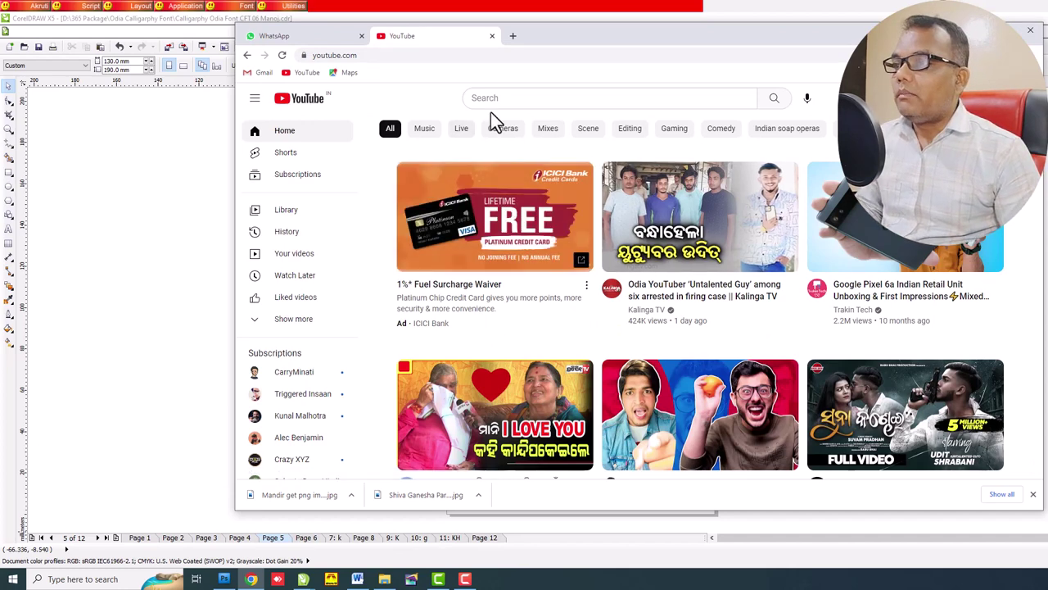
pyautogui.click(510, 97)
pyautogui.write('i can')
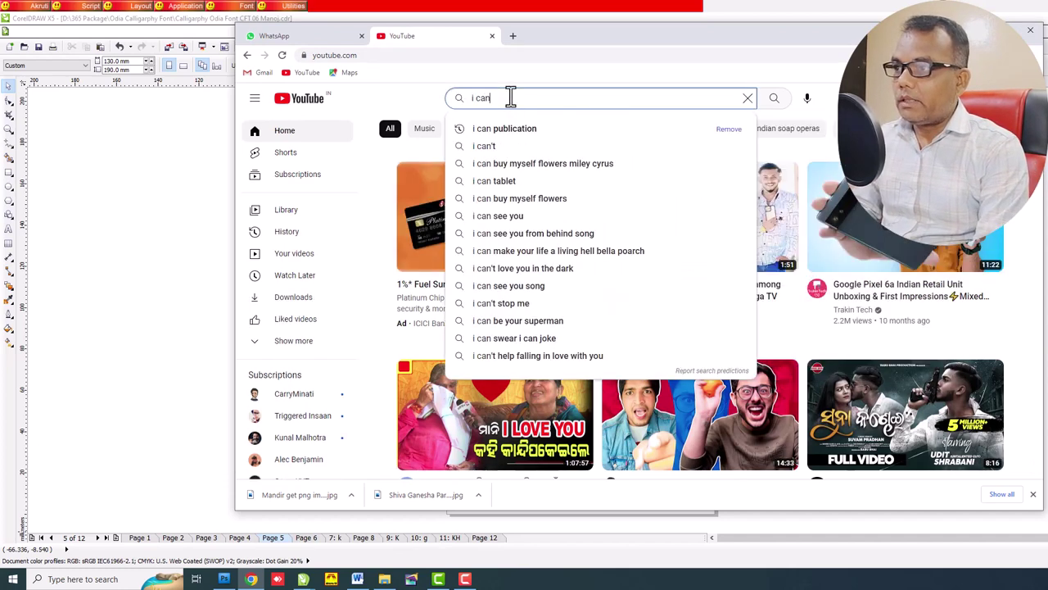
pyautogui.press('Down')
pyautogui.press('Return')
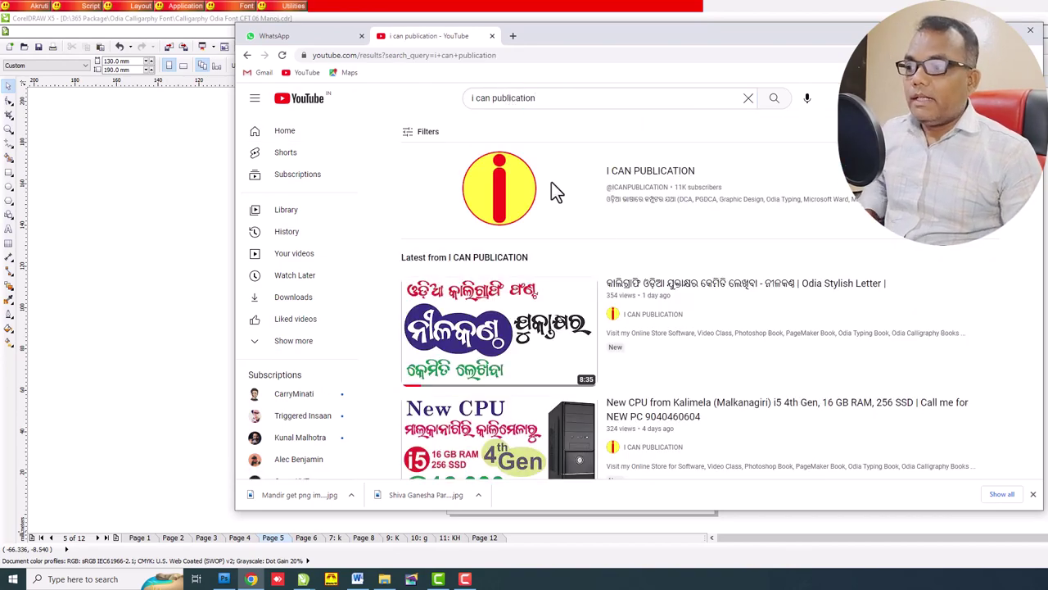
pyautogui.scroll(-2, 695, 300)
pyautogui.scroll(-2, 695, 299)
pyautogui.scroll(-2, 695, 300)
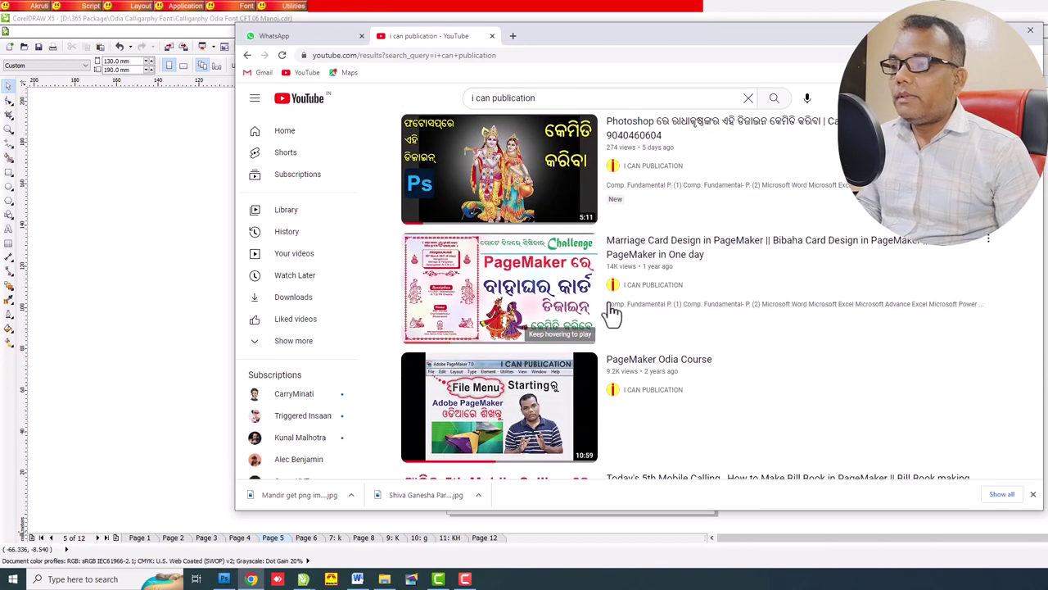
pyautogui.click(573, 280)
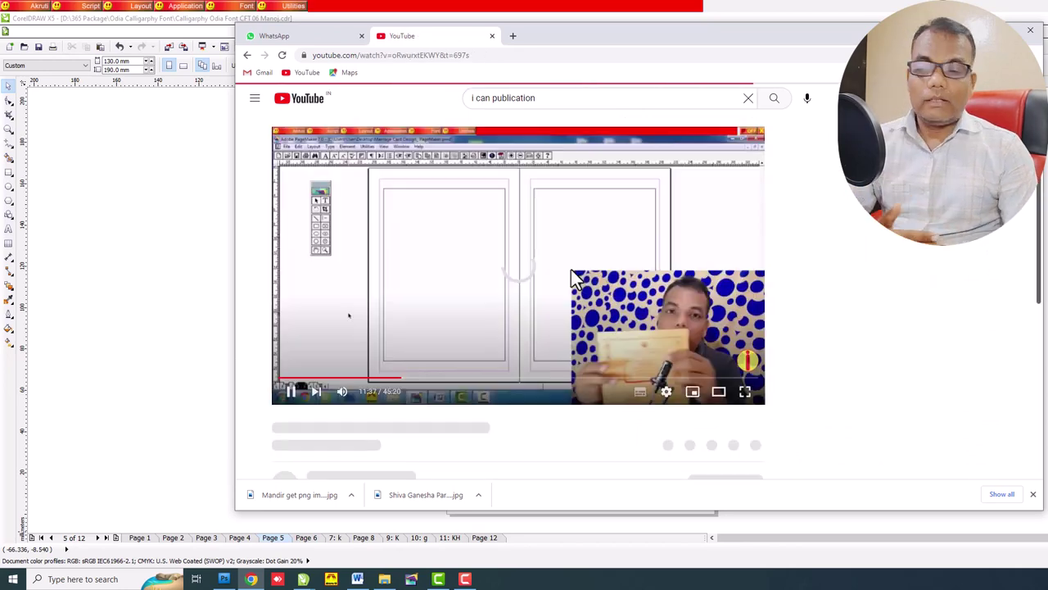
pyautogui.scroll(-2, 496, 442)
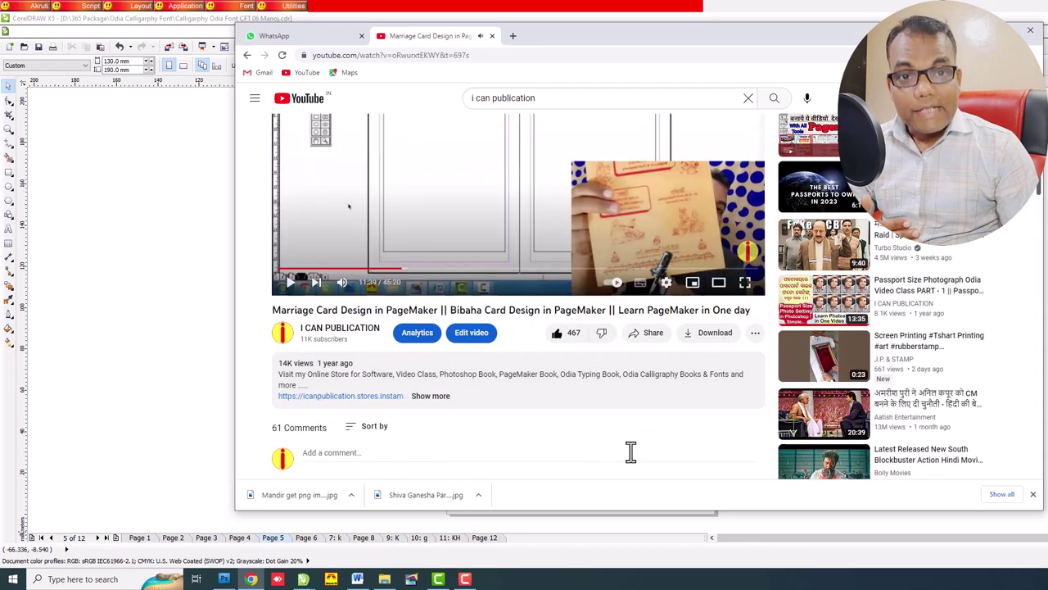
# Expand the video description and open the ₹195 Photoshop Video Class store link.
pyautogui.click(431, 395)
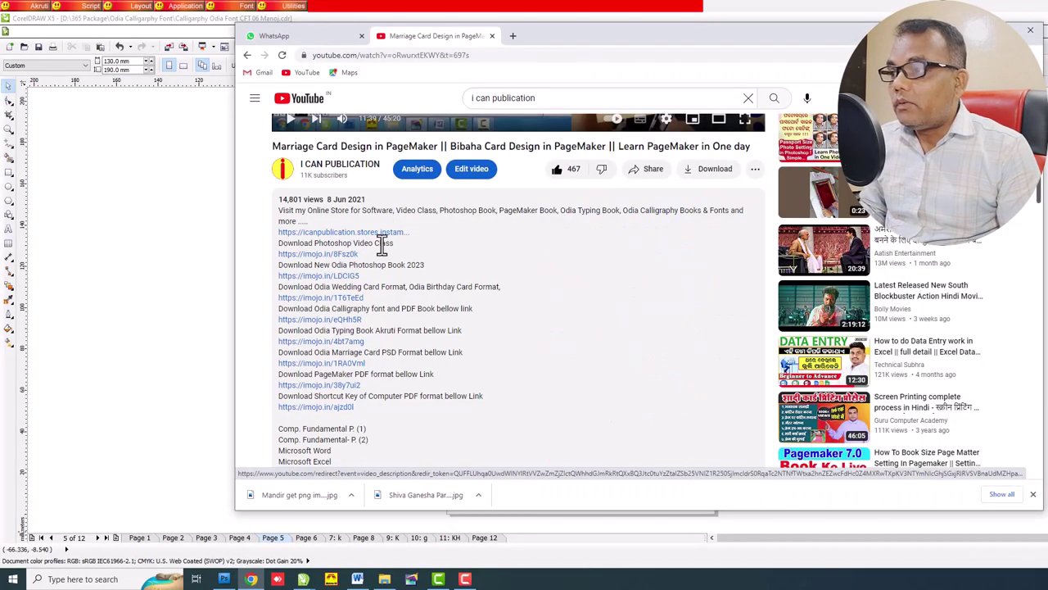
pyautogui.click(340, 255)
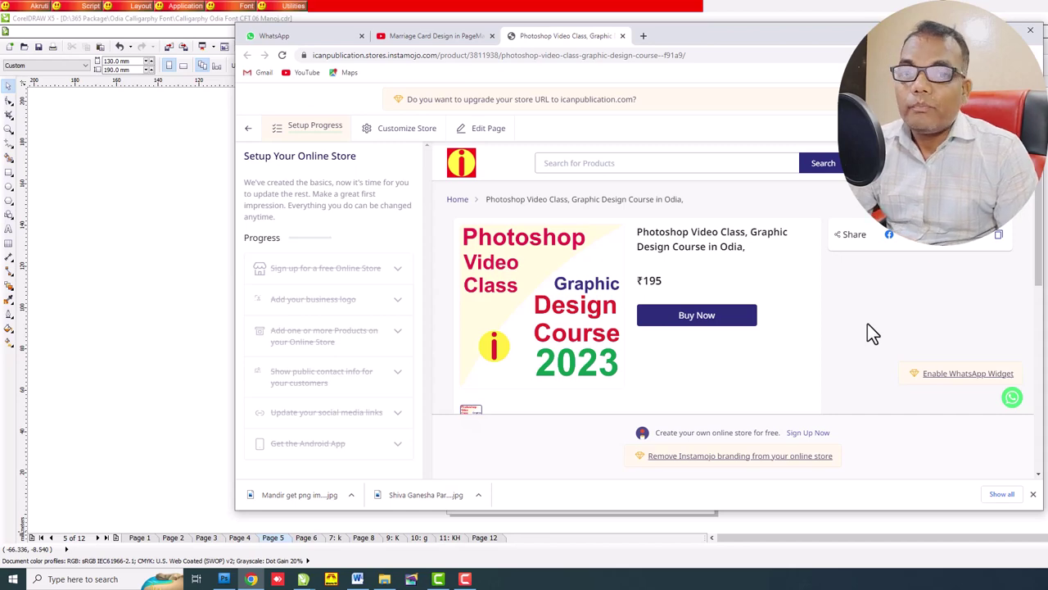
# Return to the YouTube video and open the ₹65 Photoshop New Book 2023 store page.
pyautogui.click(448, 37)
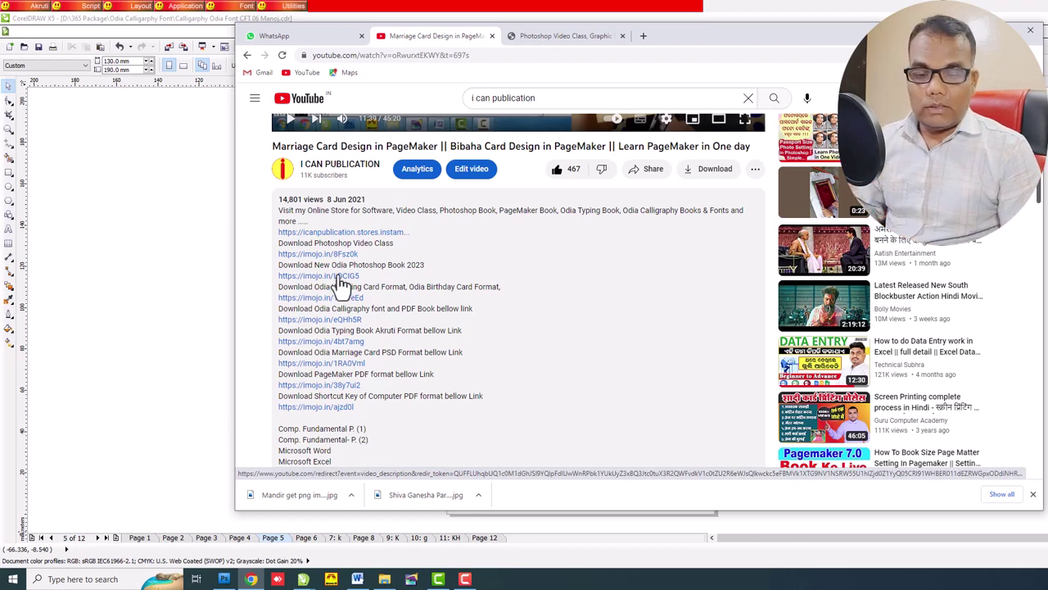
pyautogui.click(340, 288)
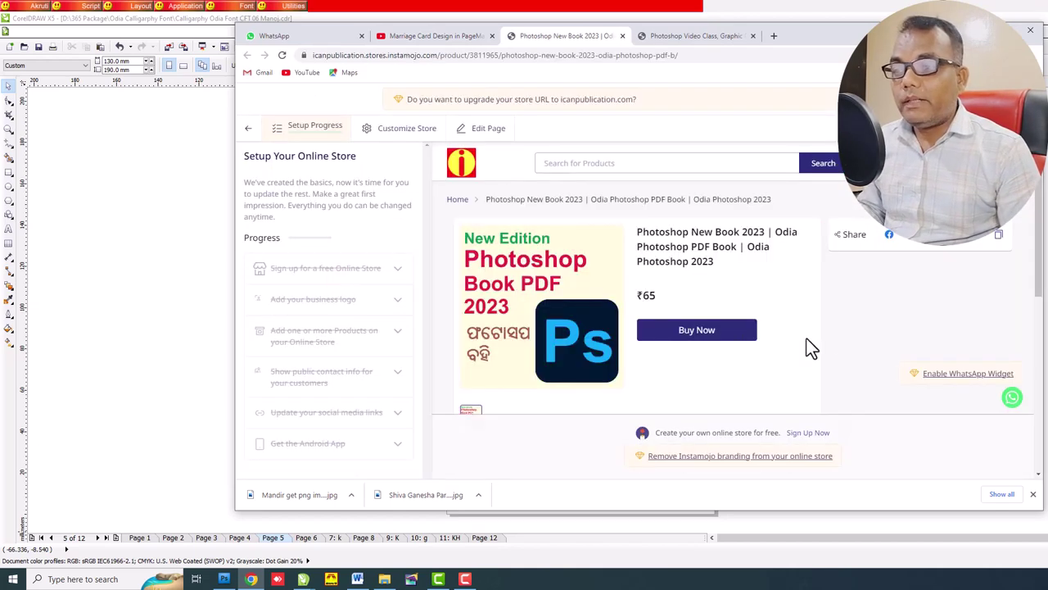
# Start buying the Photoshop book up to the phone number field, then return to CorelDRAW.
pyautogui.click(717, 336)
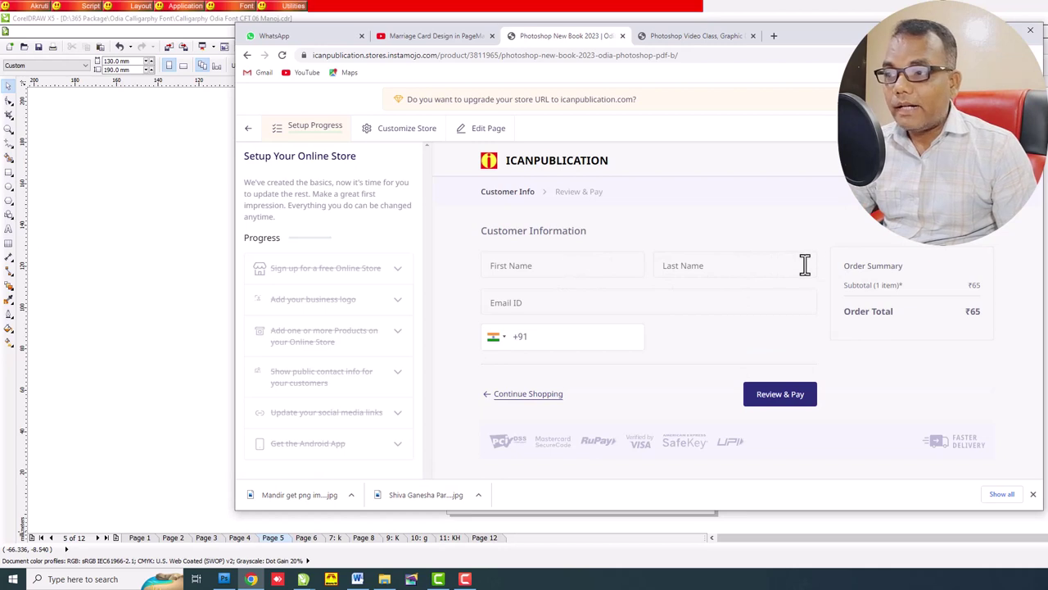
pyautogui.click(543, 343)
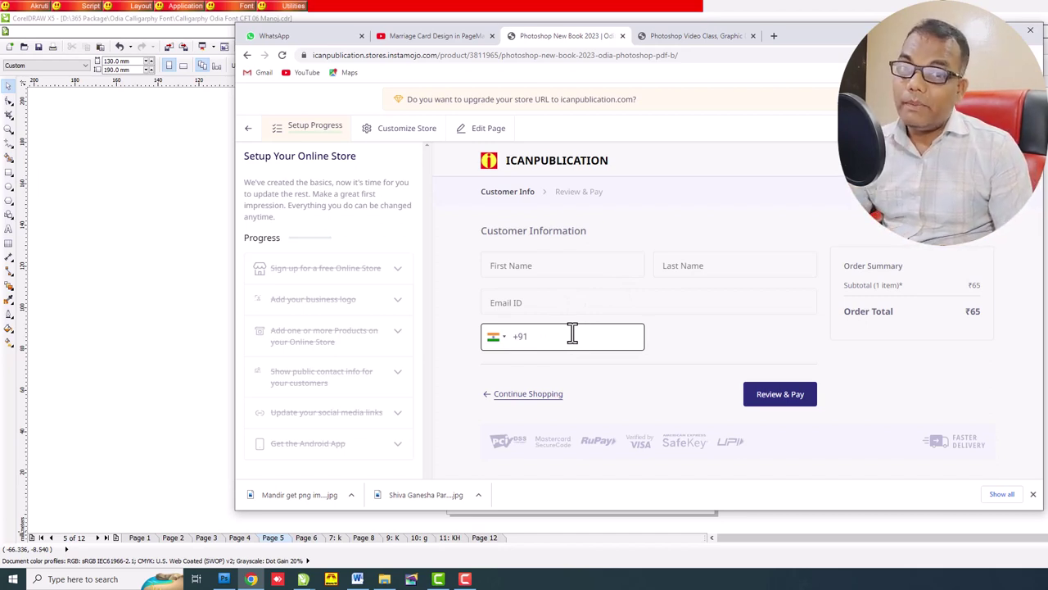
pyautogui.click(444, 38)
pyautogui.click(170, 307)
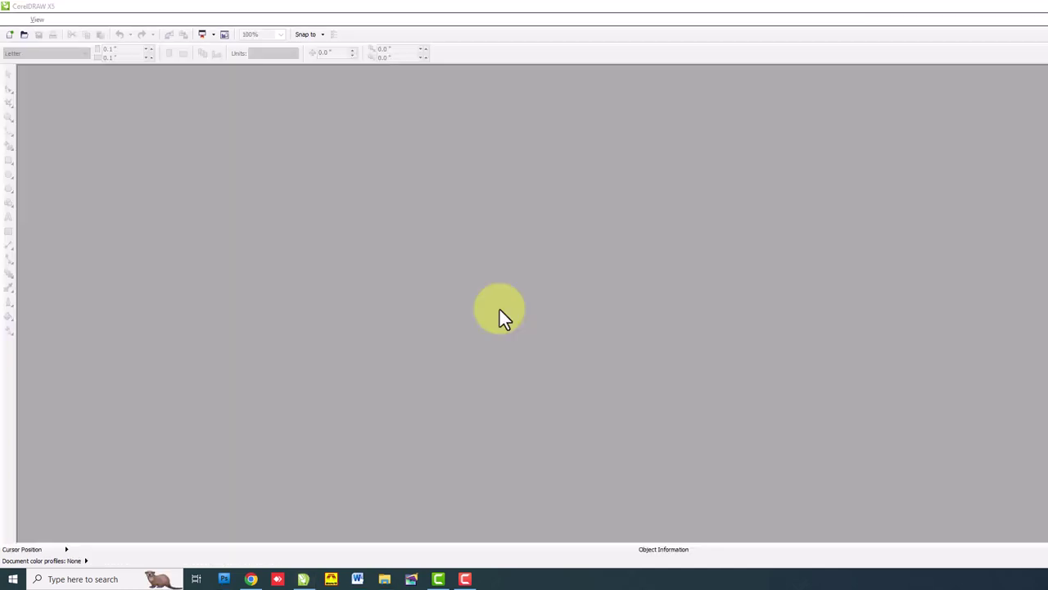
# Create a new A4 CorelDRAW document.
pyautogui.click(11, 20)
pyautogui.click(24, 33)
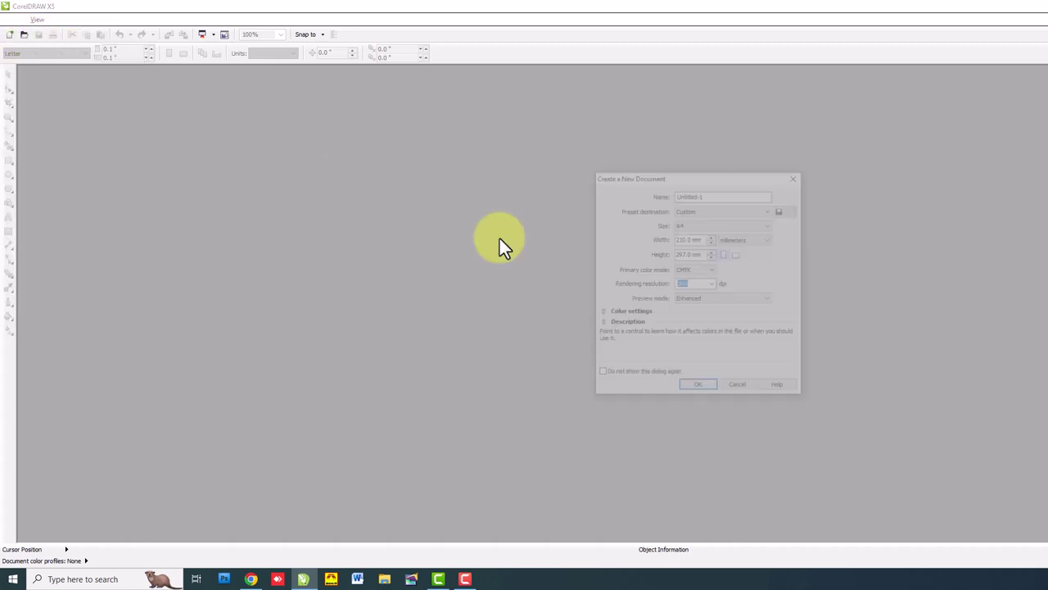
pyautogui.click(704, 390)
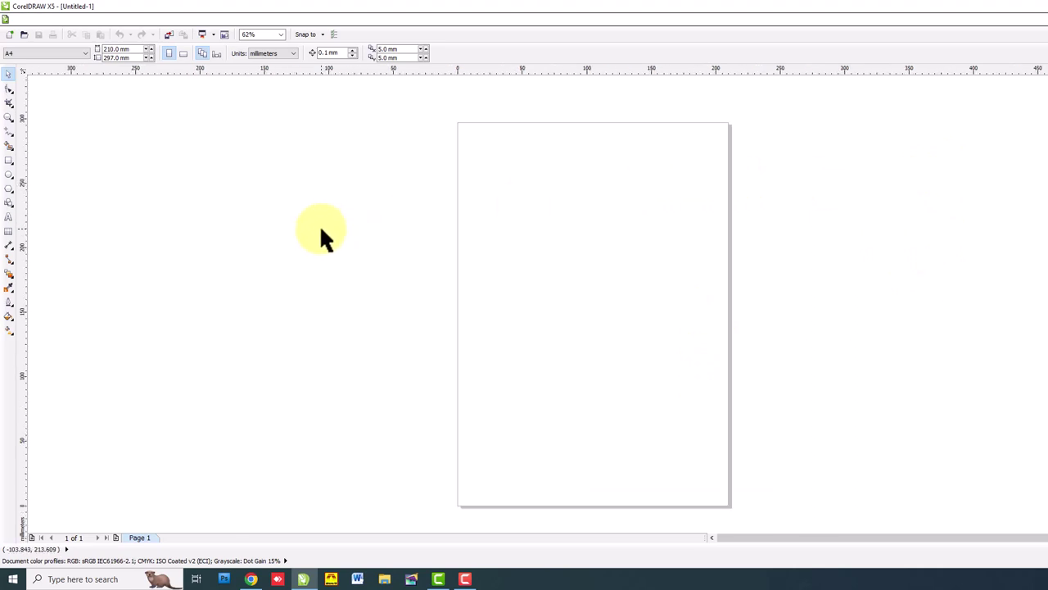
# Place the artistic text 'srwel' on the page.
pyautogui.click(10, 221)
pyautogui.click(488, 242)
pyautogui.write('srwel')
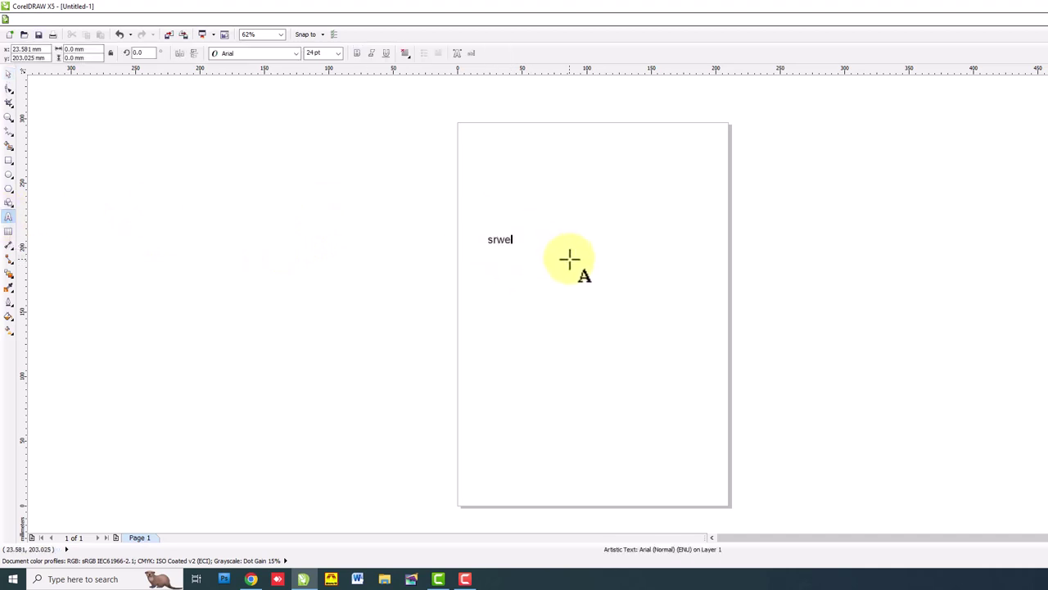
pyautogui.press('Escape')
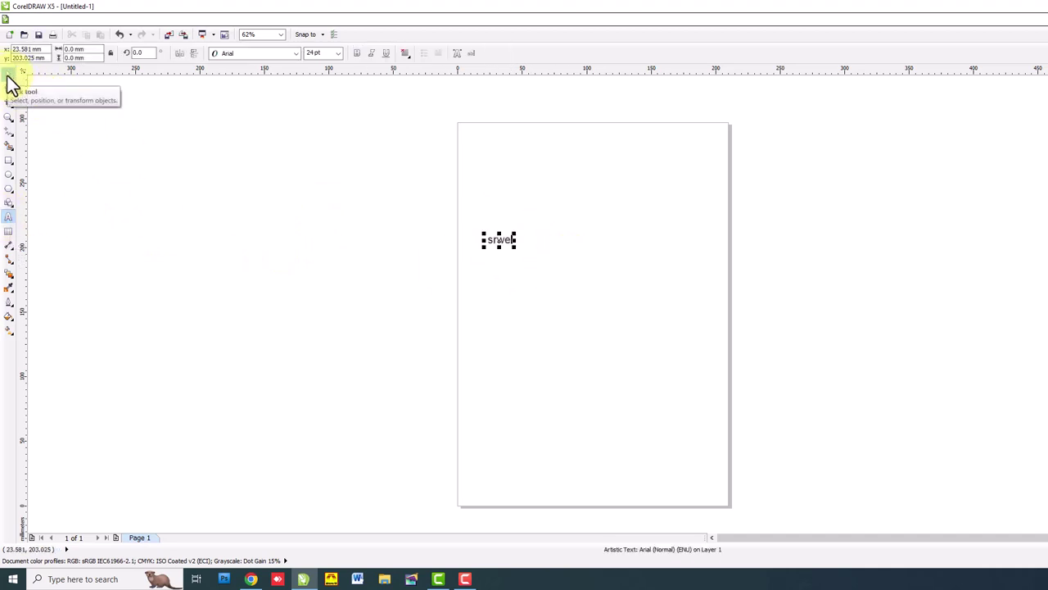
pyautogui.click(8, 75)
# Enlarge the word to about 90 pt and apply the CFT font to its letters.
pyautogui.moveTo(517, 249); pyautogui.dragTo(580, 262)
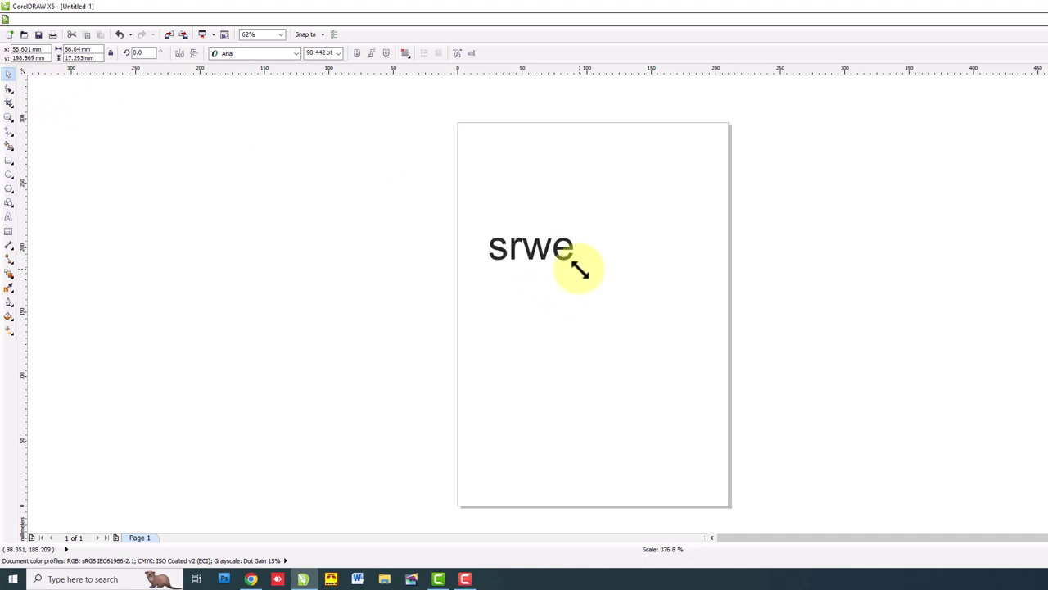
pyautogui.scroll(2, 579, 253)
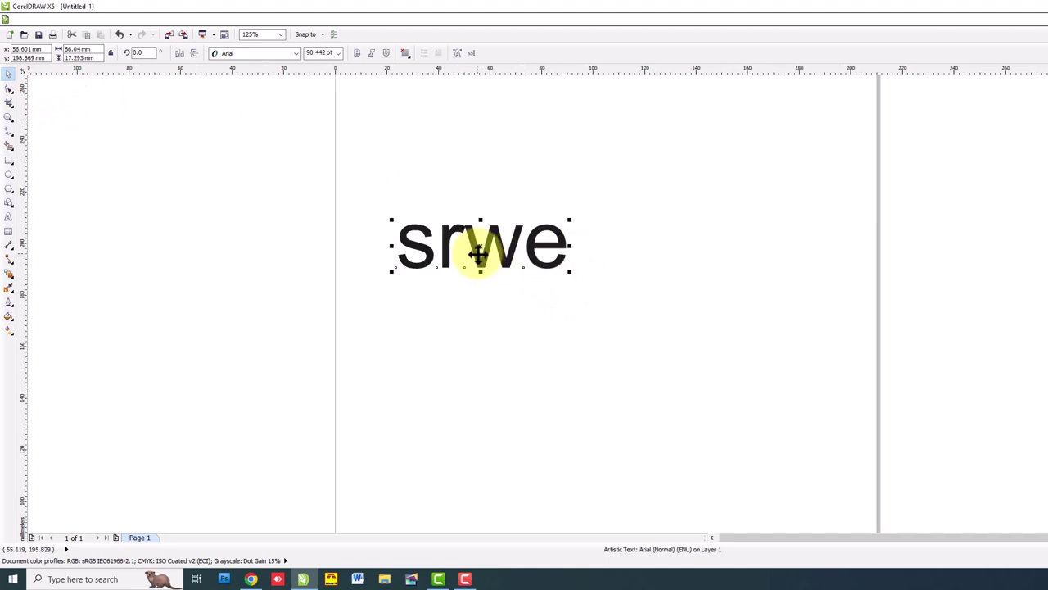
pyautogui.doubleClick(480, 252)
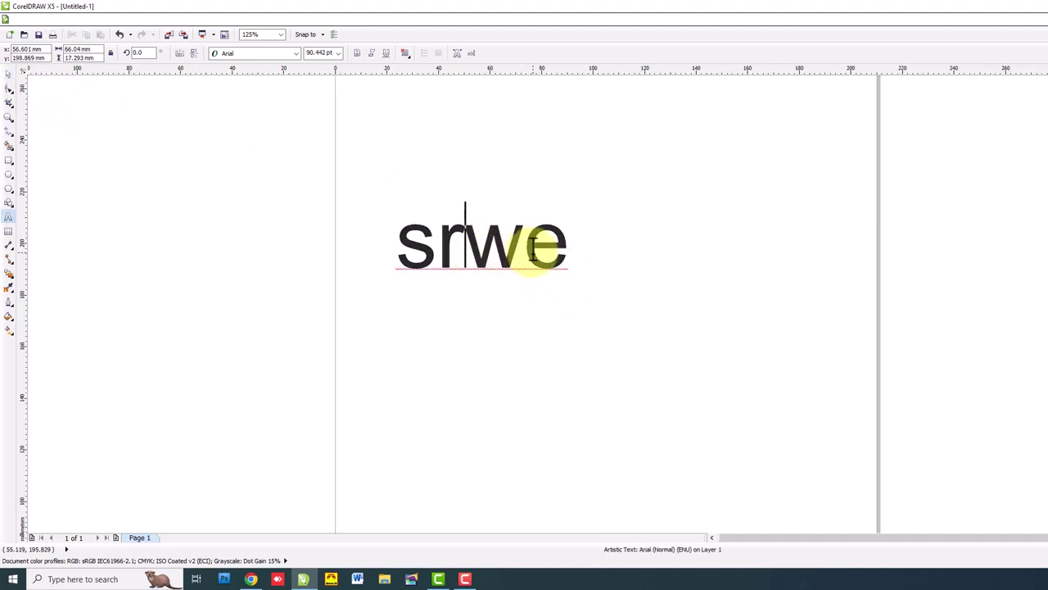
pyautogui.hotkey('ctrl', 'a')
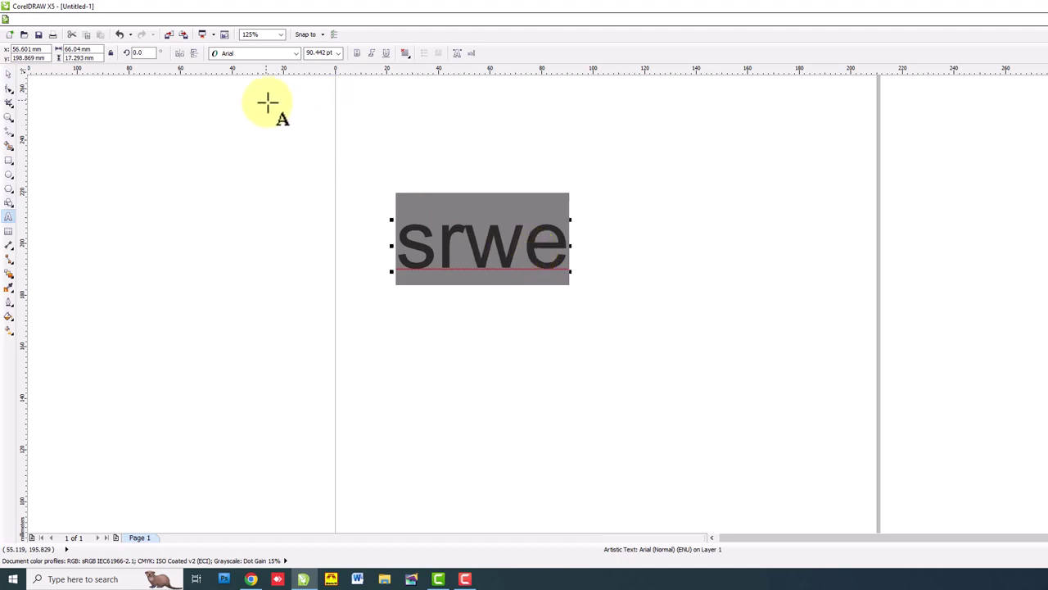
pyautogui.click(266, 54)
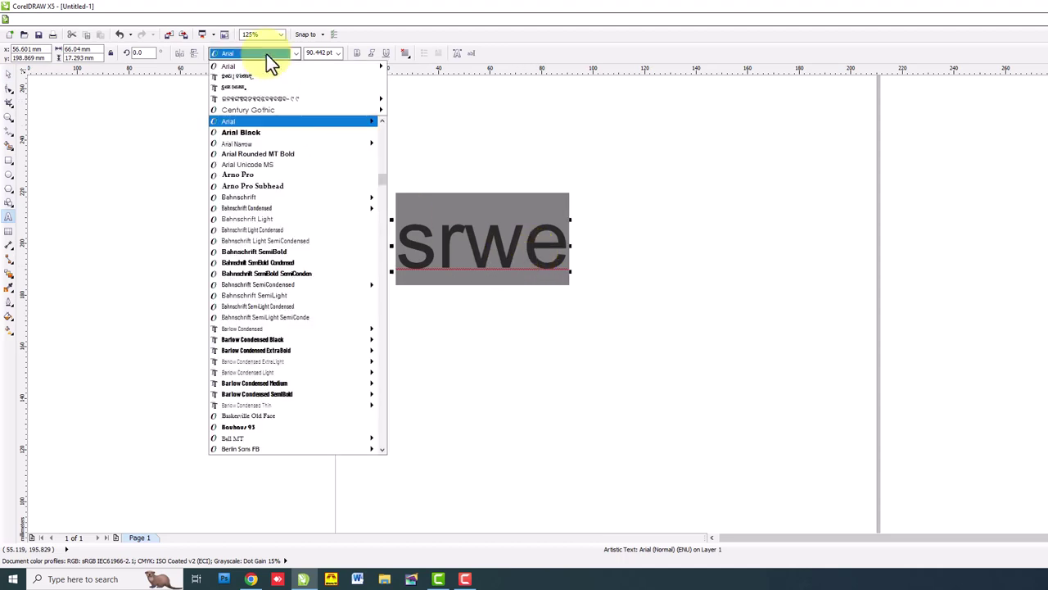
pyautogui.write('cft')
pyautogui.press('Return')
# Reselect the whole text line and set it in the CFT 06 MANOJ font.
pyautogui.moveTo(411, 219); pyautogui.dragTo(669, 224)
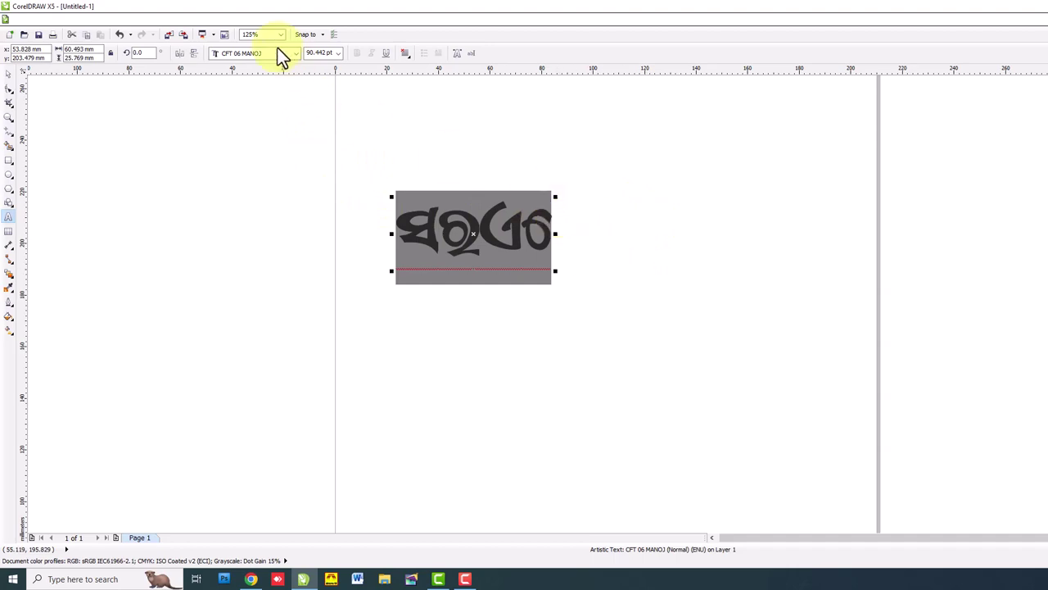
pyautogui.click(274, 54)
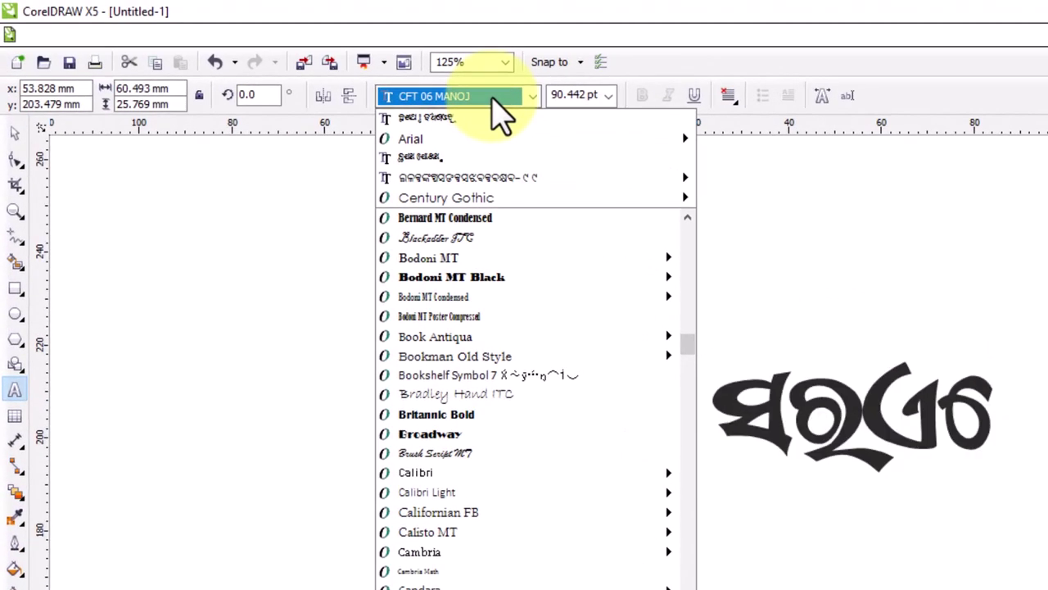
pyautogui.write('CFT ')
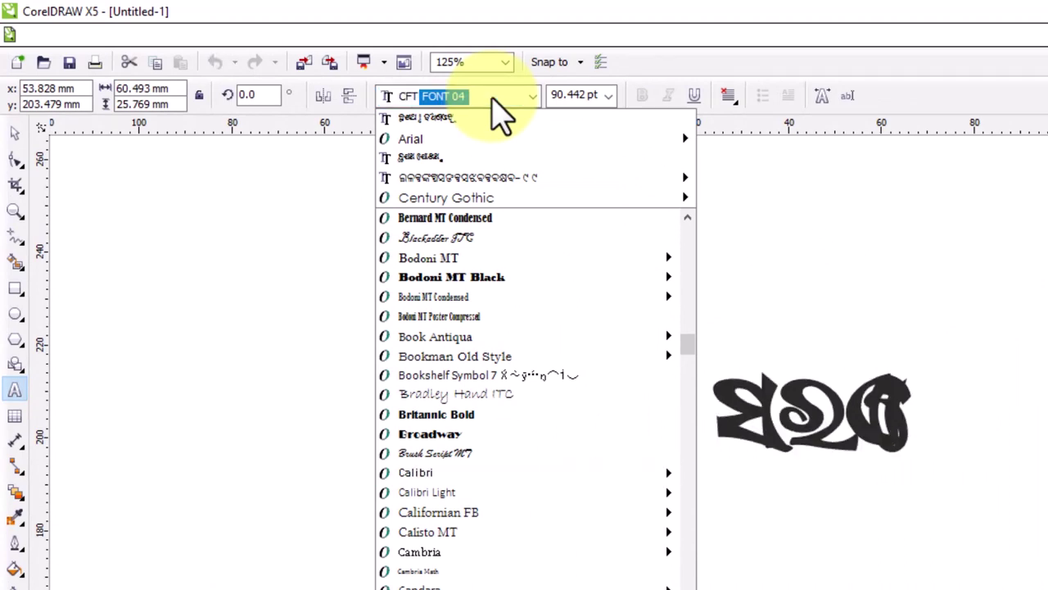
pyautogui.write('06')
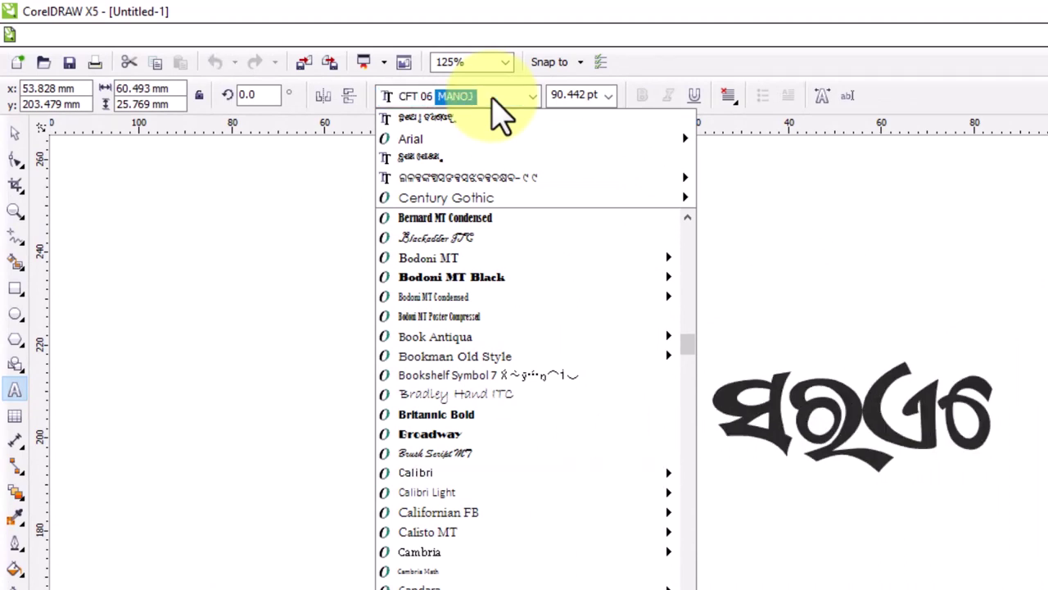
pyautogui.write(' M')
pyautogui.write('A')
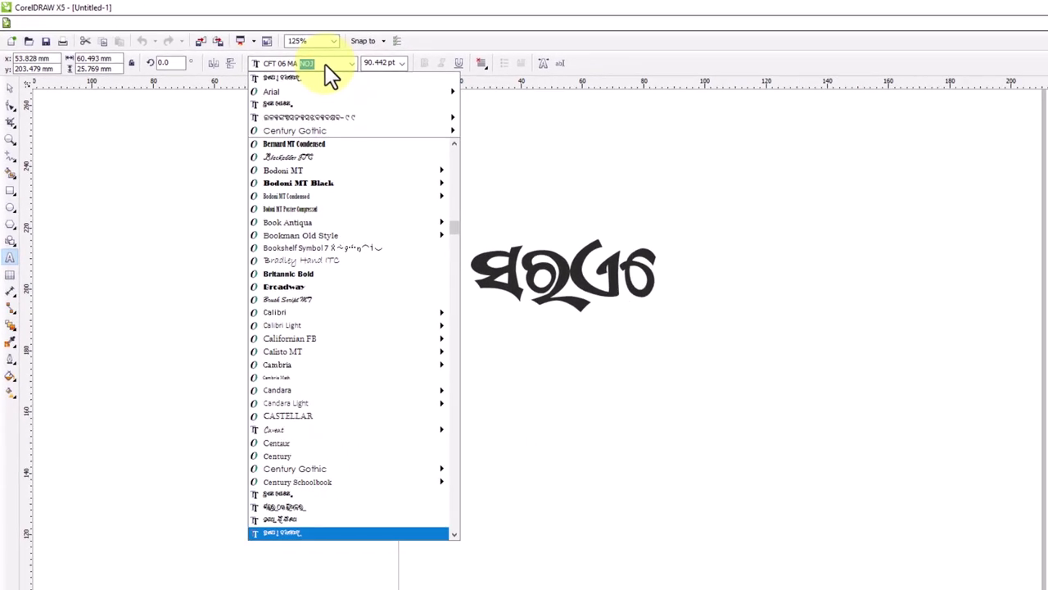
pyautogui.press('Return')
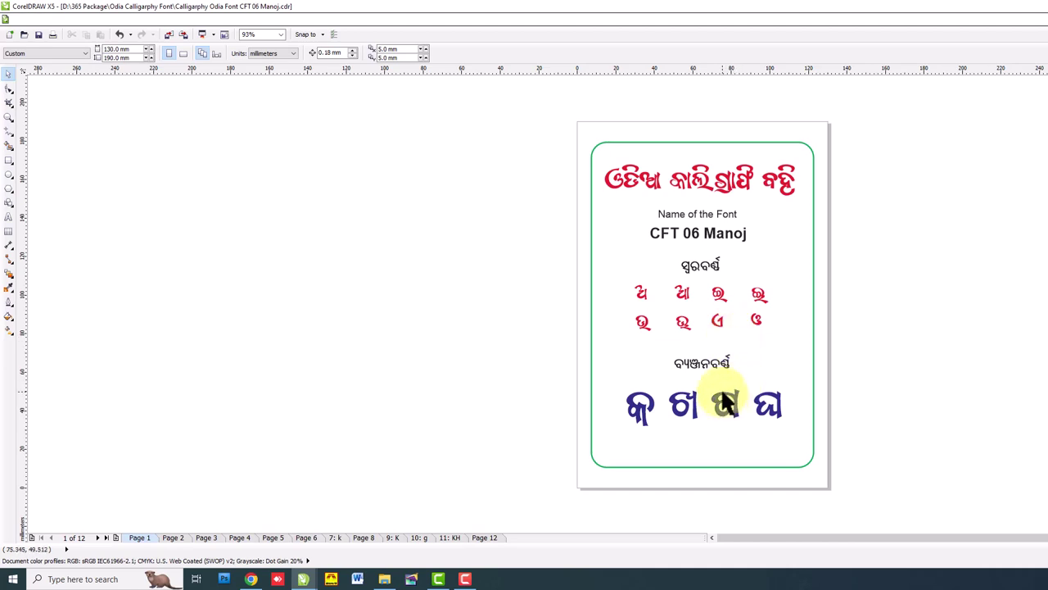
# Page through the font guide to its vowel and symbol charts.
pyautogui.press('pagedown')
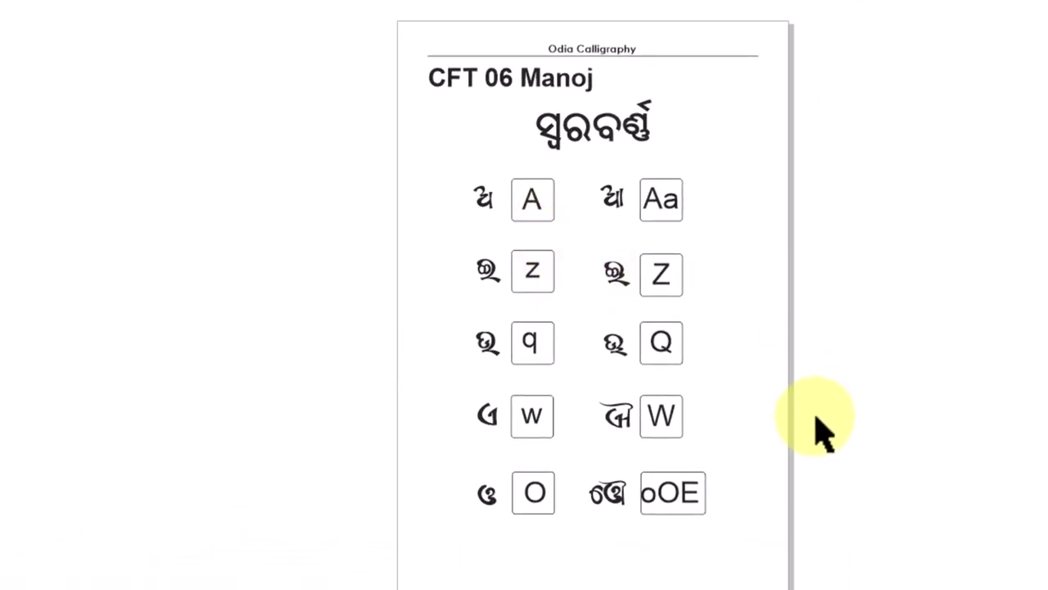
pyautogui.press('pagedown')
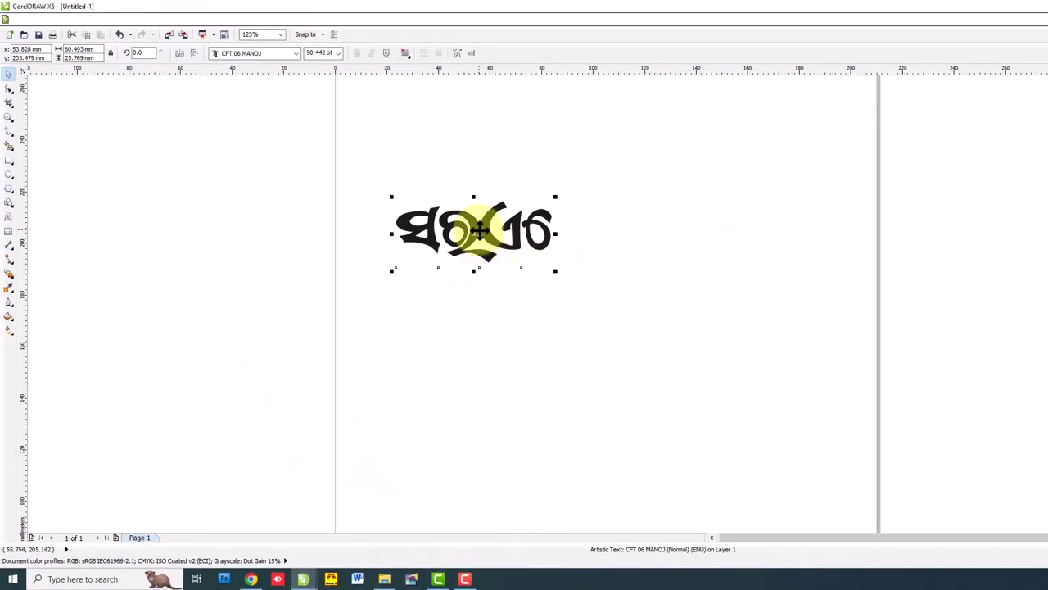
# Show page 5 of the CFT 06 Manoj guide with the conjunct-letter chart.
pyautogui.click(480, 233)
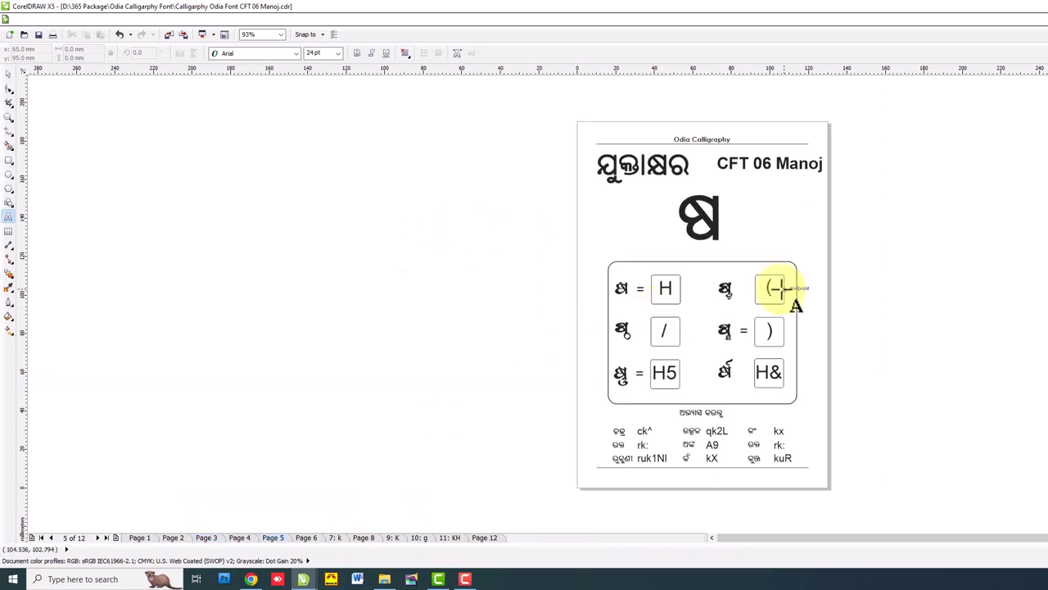
# Scroll the Untitled-1 drawing back to its CFT 06 MANOJ word.
pyautogui.scroll(2, 731, 297)
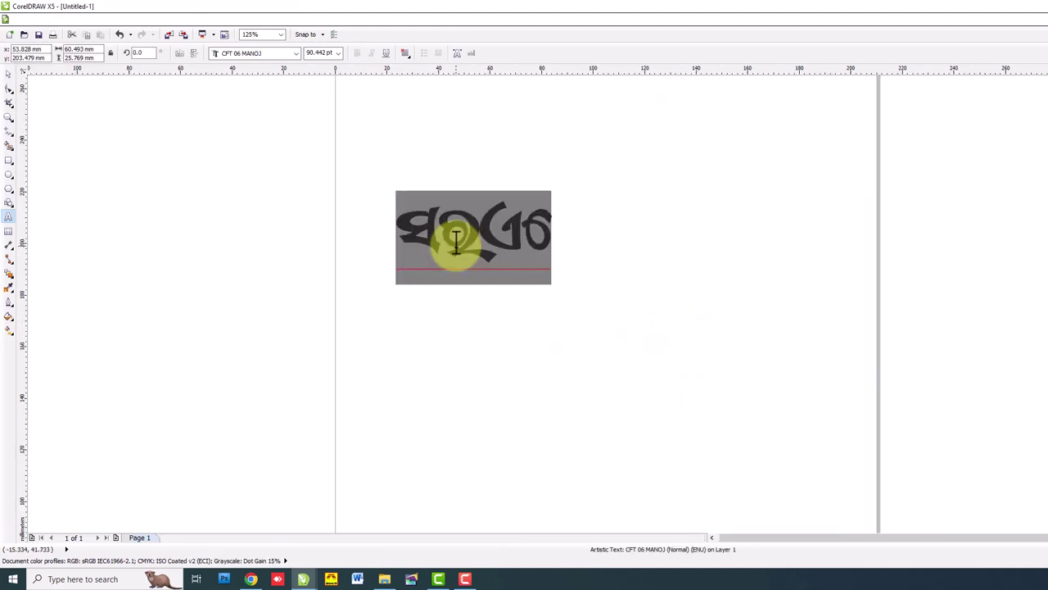
# Retype the Odia word as 'Yap' + 'ି୍ର', replacing the old swash with the conjunct 'ଘ୍ର'.
pyautogui.write('Ya')
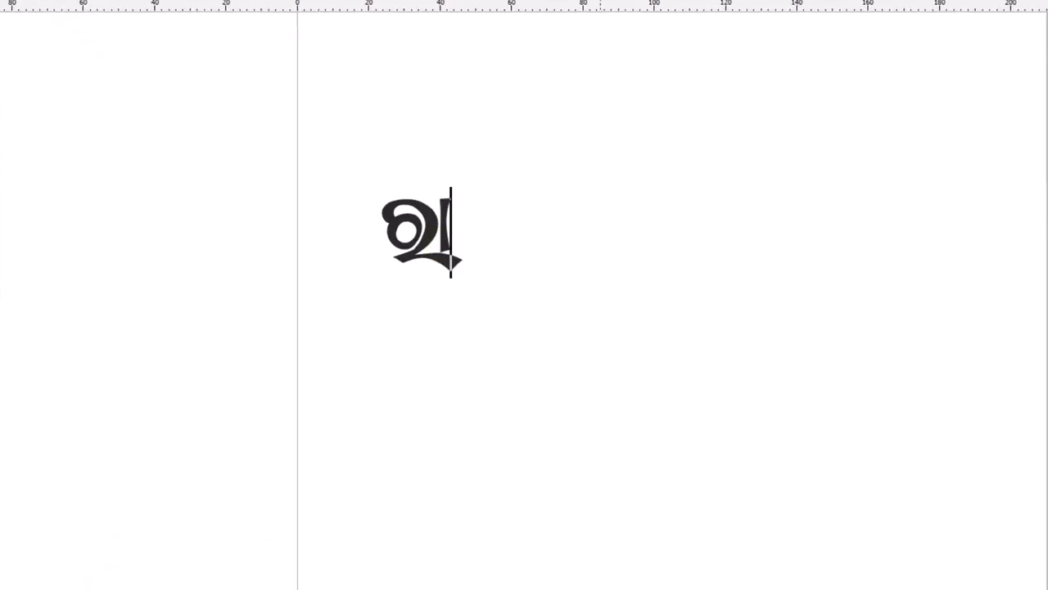
pyautogui.write('p')
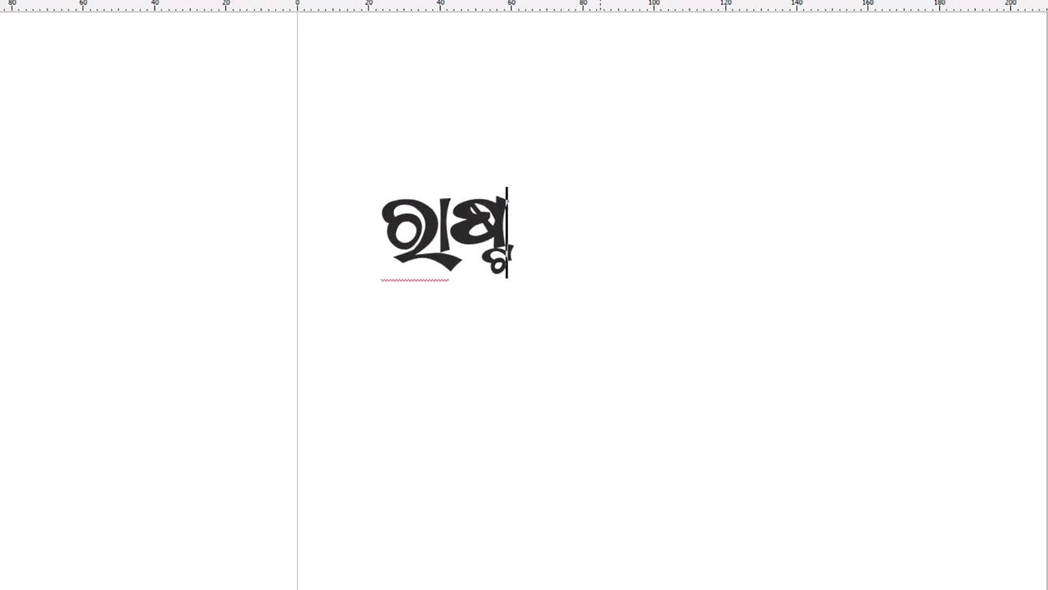
pyautogui.write('ି')
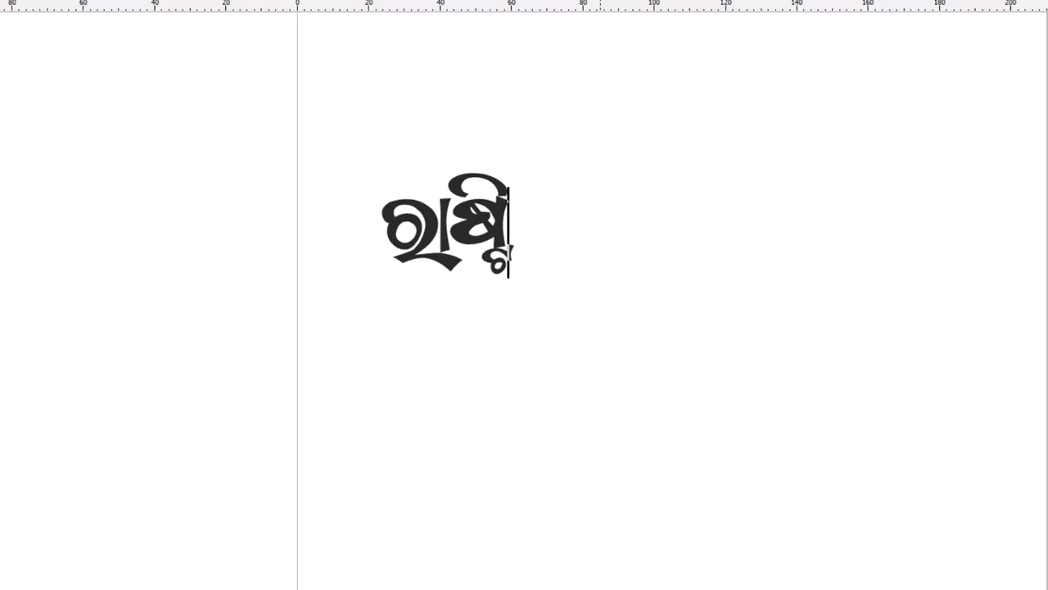
pyautogui.write('୍ର')
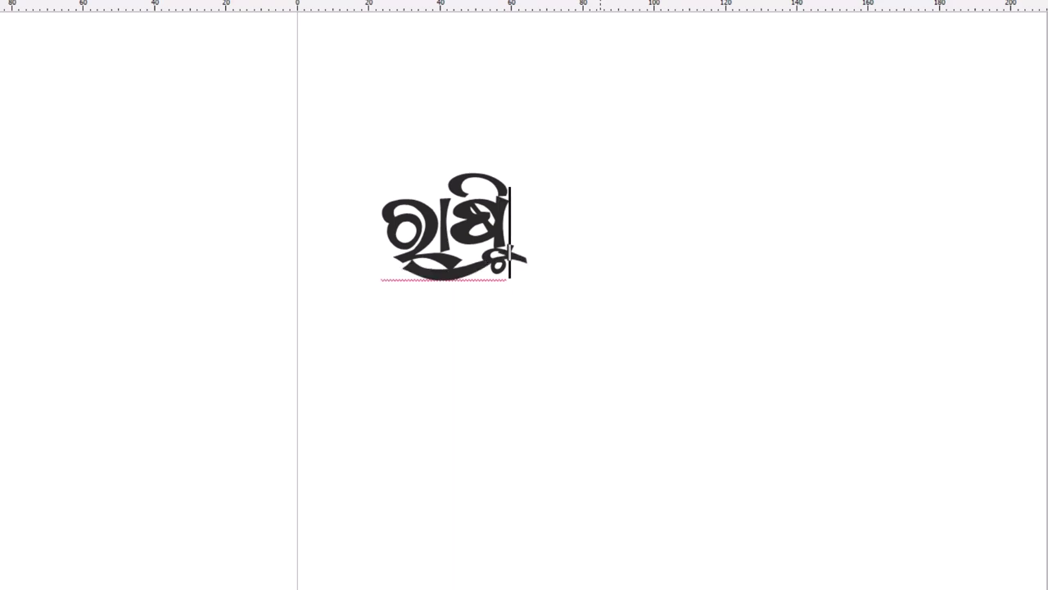
pyautogui.click(501, 225)
pyautogui.scroll(2, 501, 229)
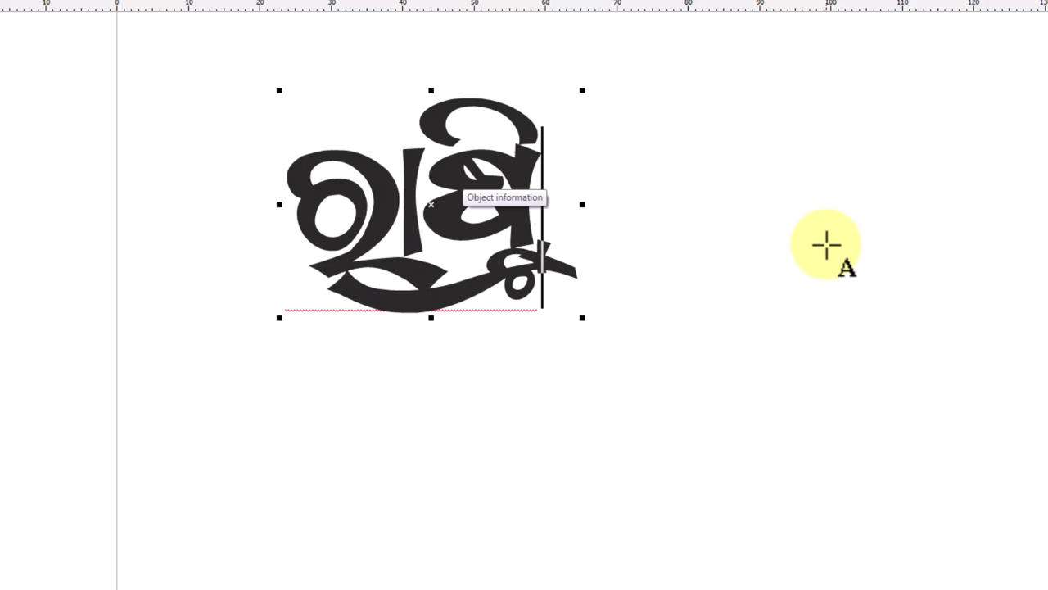
pyautogui.press('BackSpace')
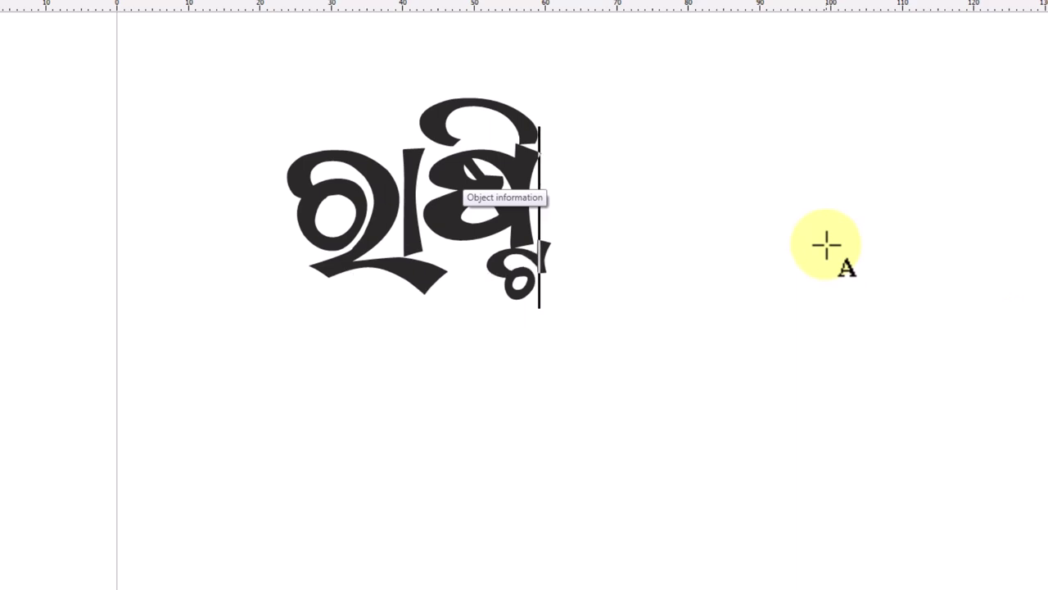
pyautogui.write('ଘ୍ର')
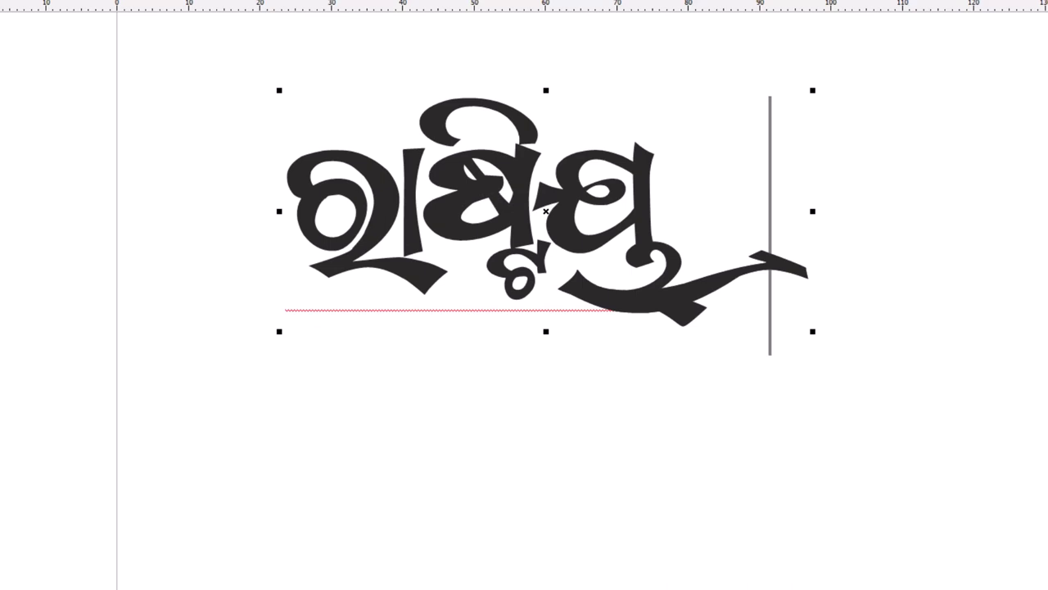
# Strip the long swash tail from the word's last letter and begin a new text entry below it.
pyautogui.press('Escape')
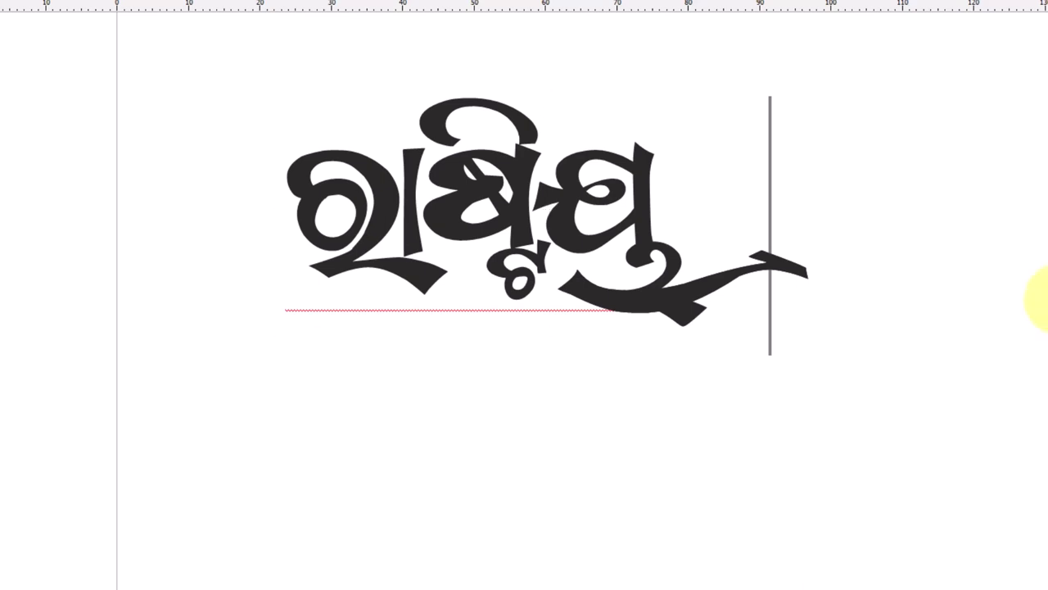
pyautogui.press('BackSpace')
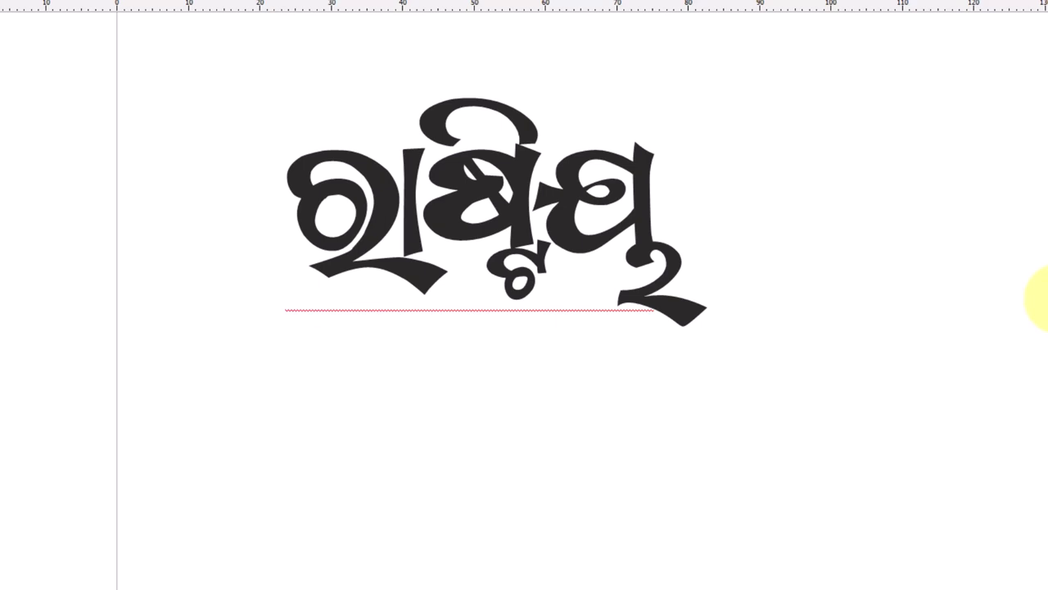
pyautogui.press('Escape')
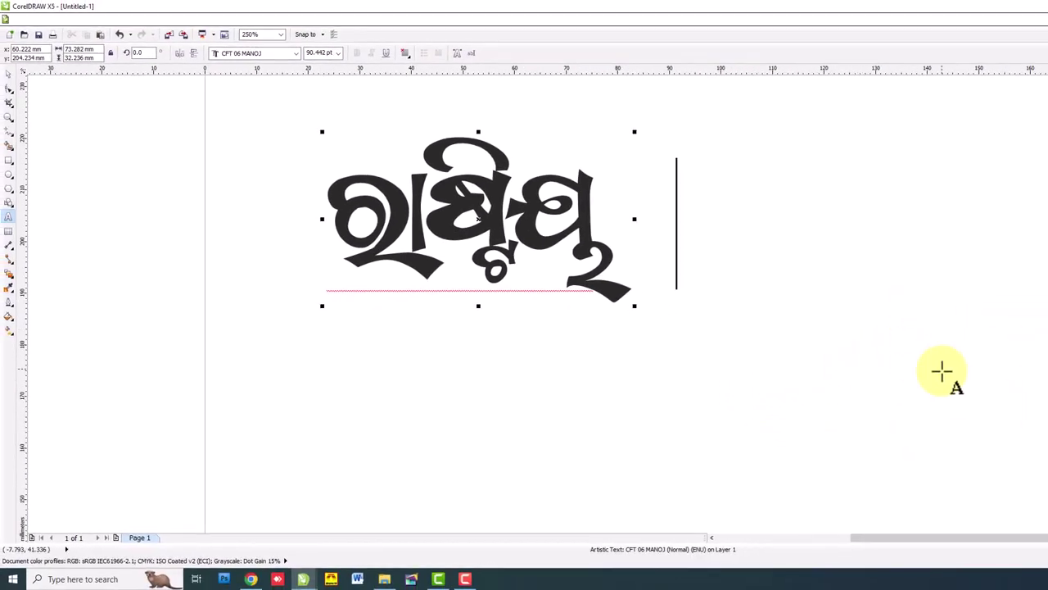
pyautogui.click(513, 434)
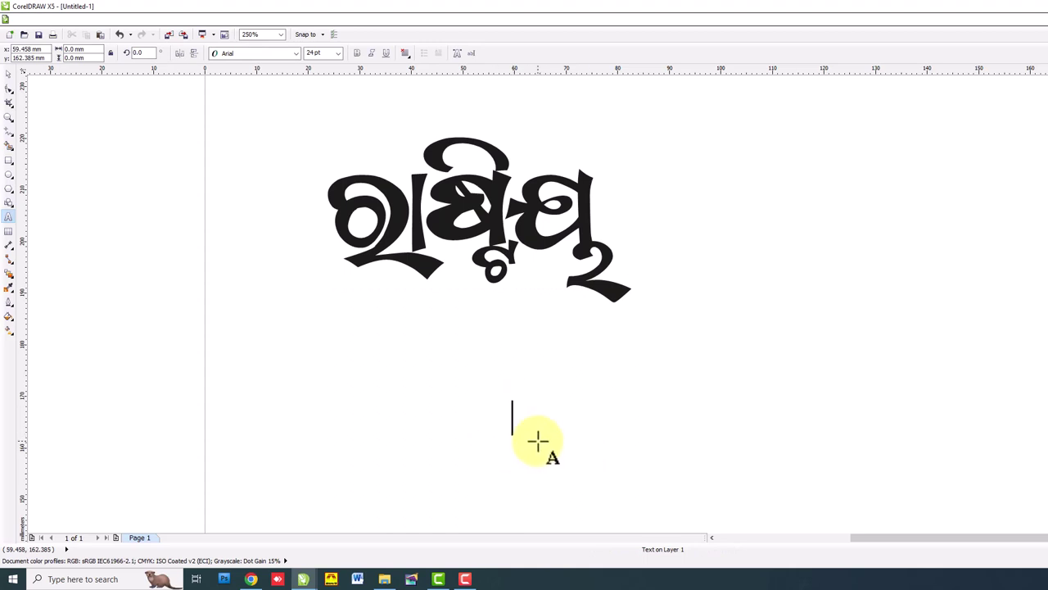
# Paste the standalone swash stroke glyph and move it just beneath the Odia word.
pyautogui.hotkey('ctrl', 'v')
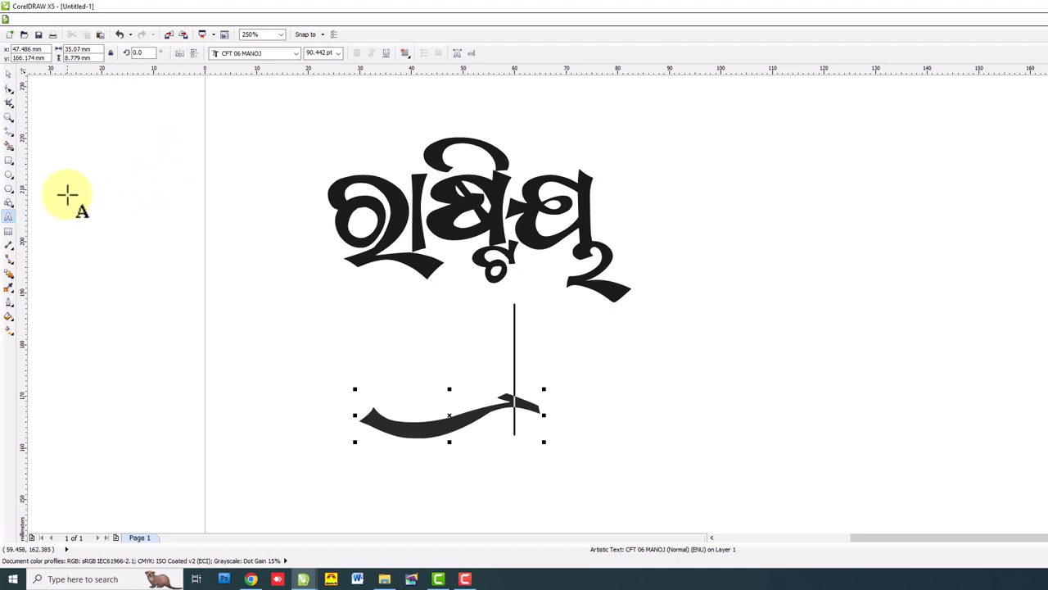
pyautogui.click(13, 80)
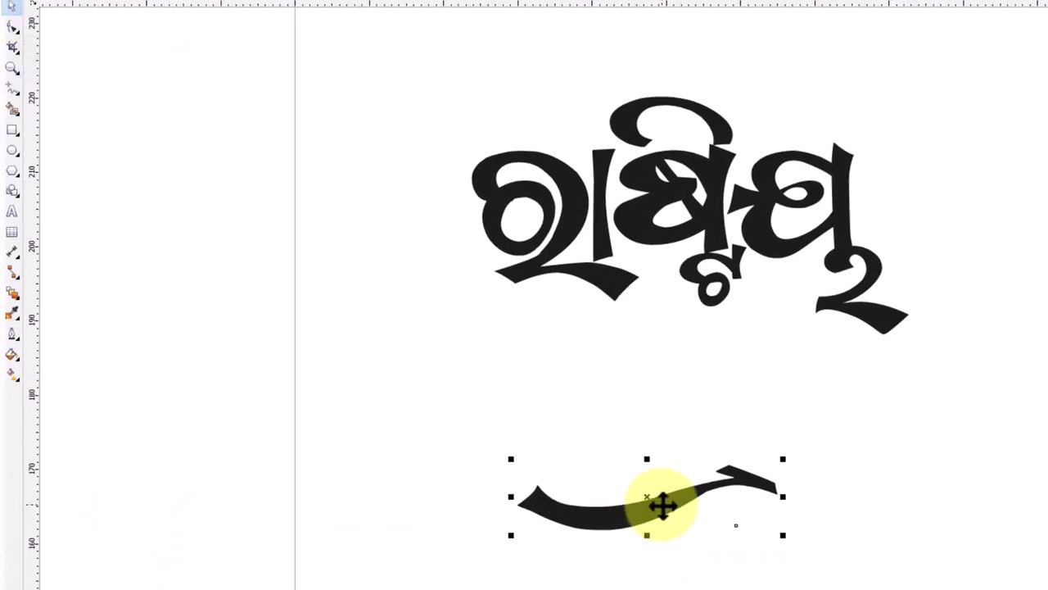
pyautogui.moveTo(663, 505); pyautogui.dragTo(680, 327)
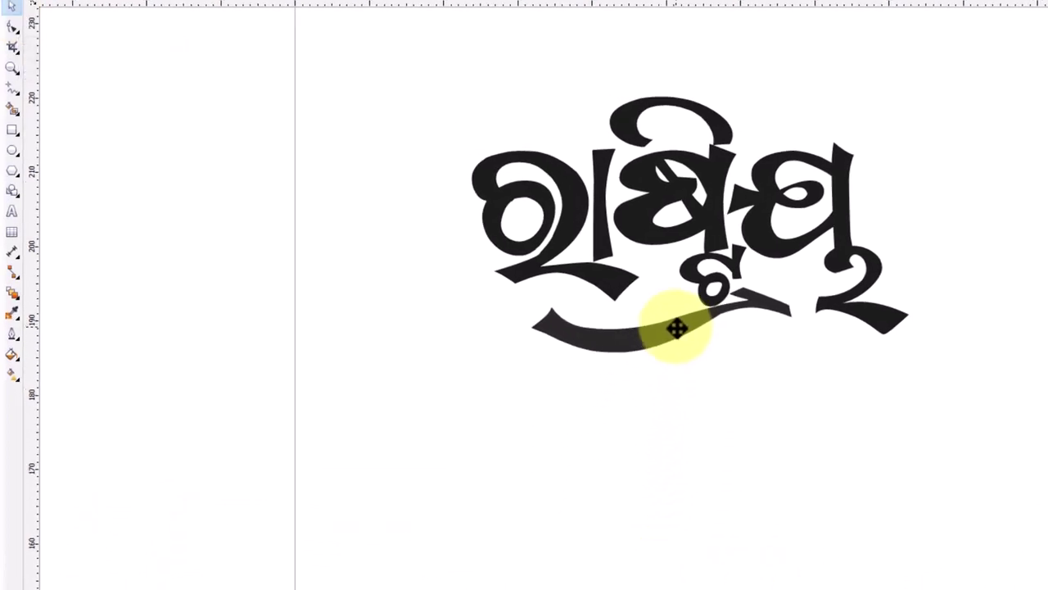
pyautogui.moveTo(681, 328); pyautogui.dragTo(676, 328)
# Narrow the swash stroke from both ends so it fits under the word.
pyautogui.scroll(2, 544, 348)
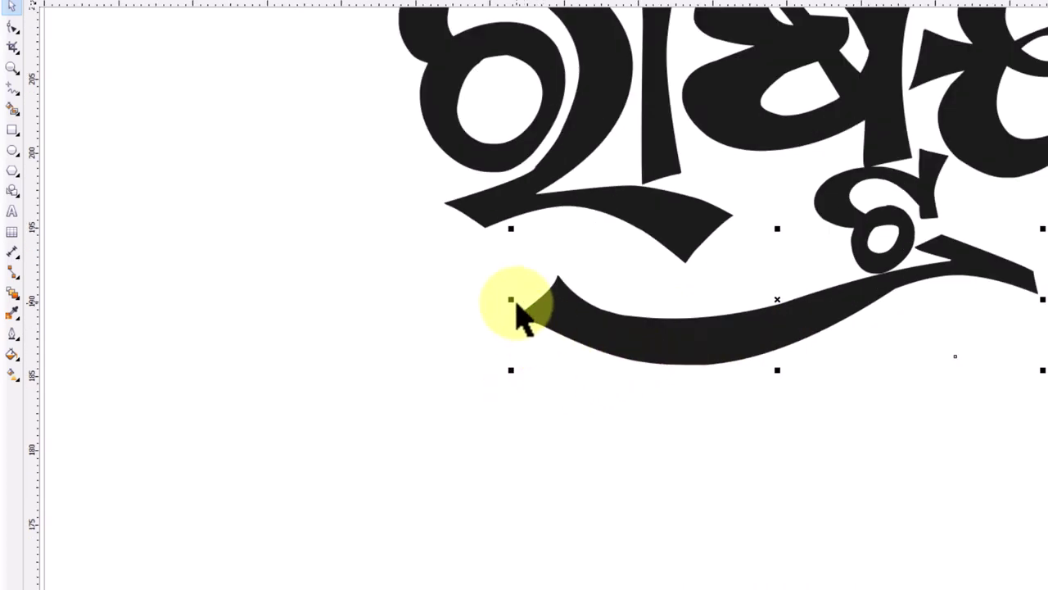
pyautogui.moveTo(513, 304); pyautogui.dragTo(605, 304)
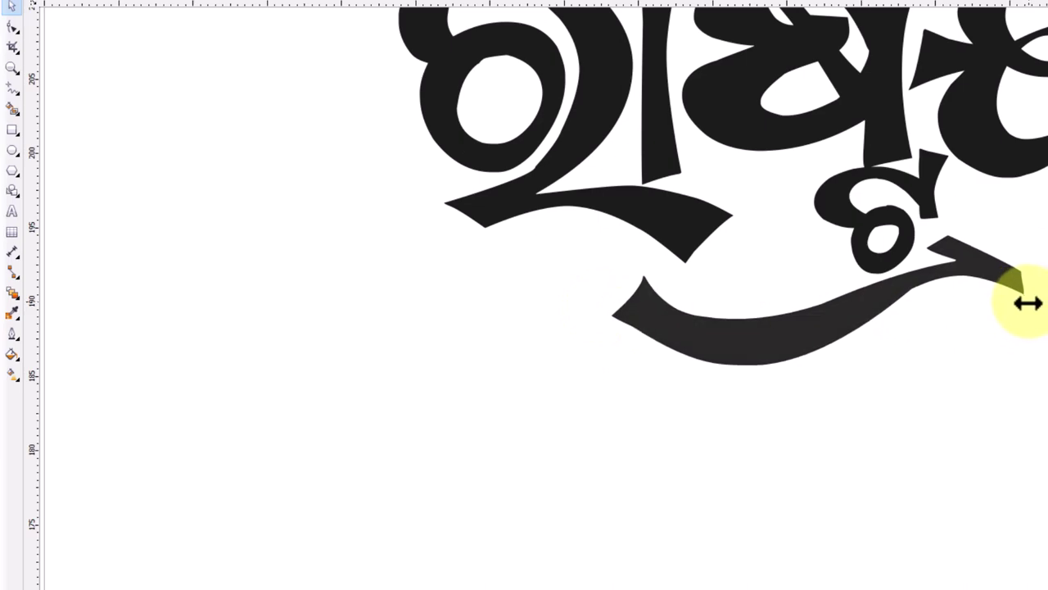
pyautogui.moveTo(1037, 302); pyautogui.dragTo(1024, 302)
pyautogui.click(665, 410)
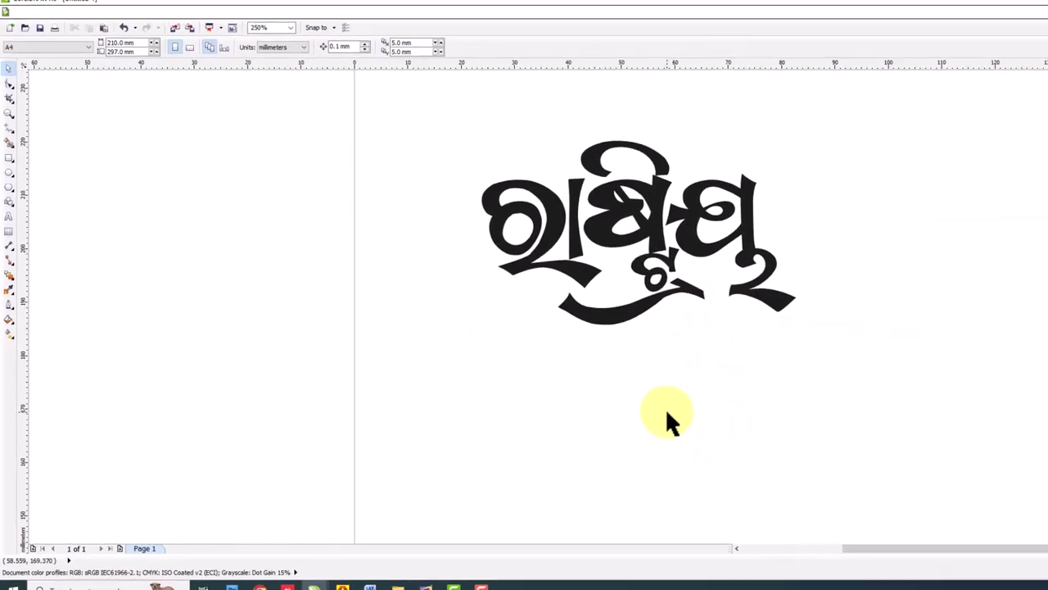